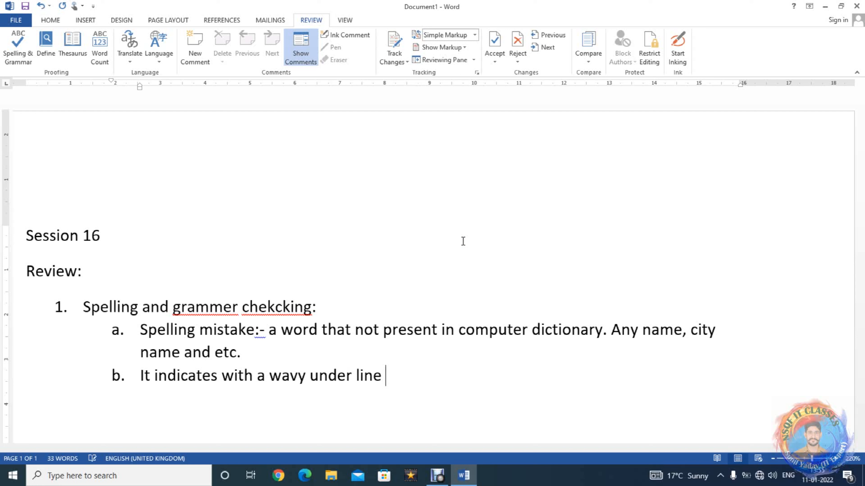
- Finish item b with "to a word." and start numbered item 2 with "Grammer mistake:-"
{"action": "type", "text": "word."}
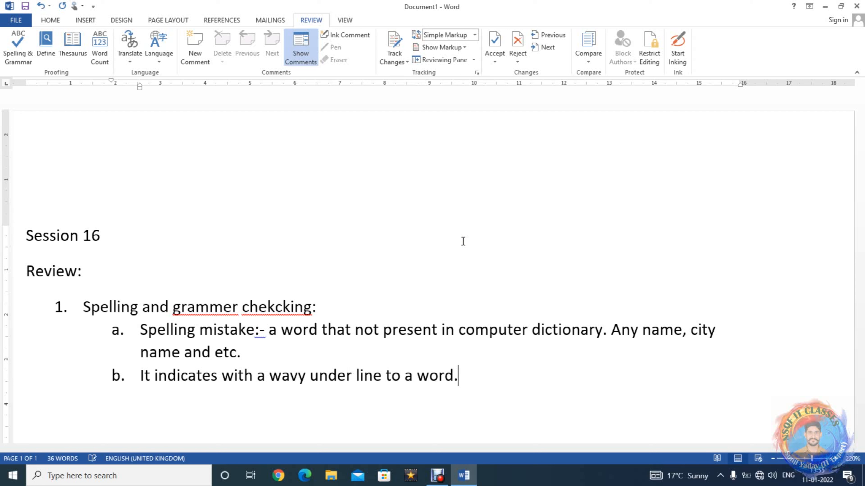
{"action": "key", "text": "Return"}
{"action": "key", "text": "Return"}
{"action": "type", "text": "Gra"}
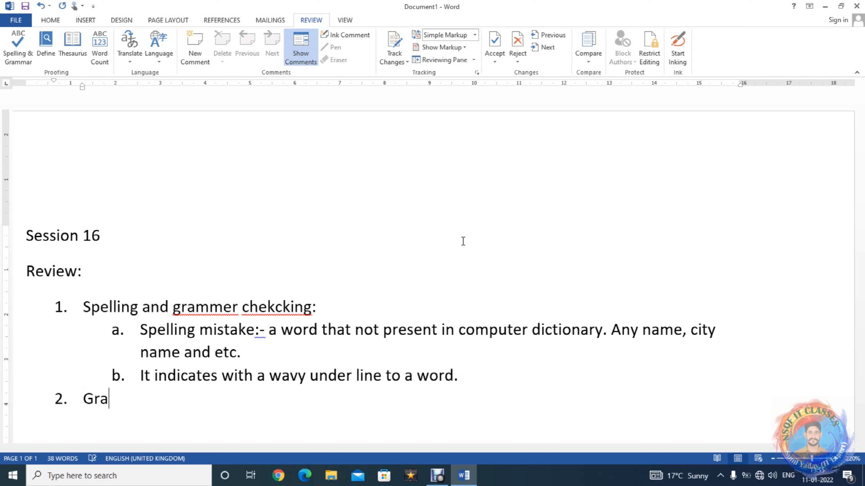
{"action": "type", "text": "mmer mistake:-"}
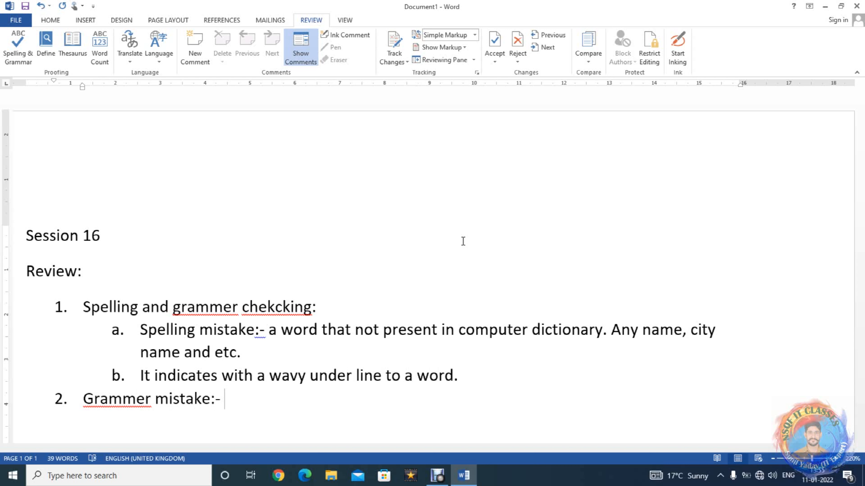
- Complete item 2 with "if we not follow grammer rules then it indicates a wavy green line under that word or sentence."
{"action": "type", "text": "if we not follow "}
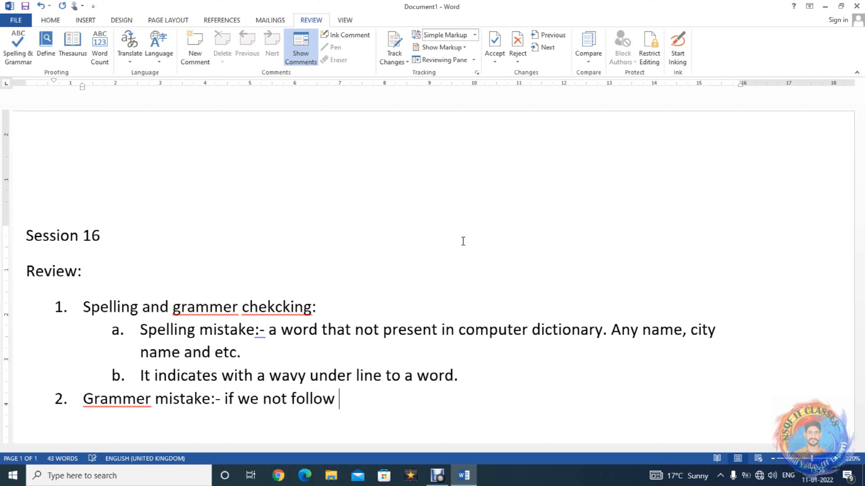
{"action": "type", "text": "grammer "}
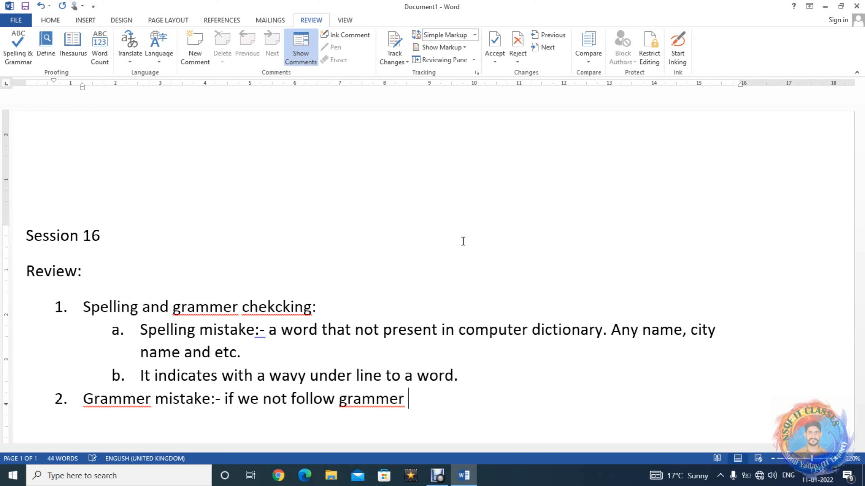
{"action": "type", "text": "rules th"}
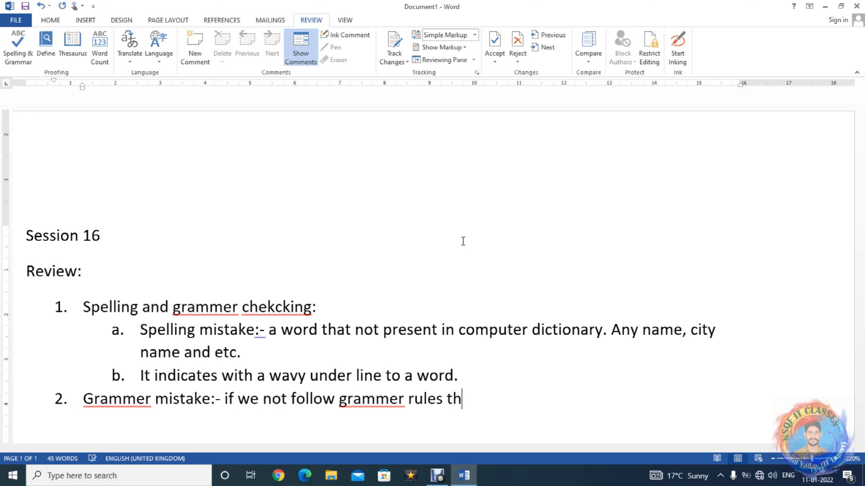
{"action": "type", "text": "en it indic"}
{"action": "type", "text": "ates "}
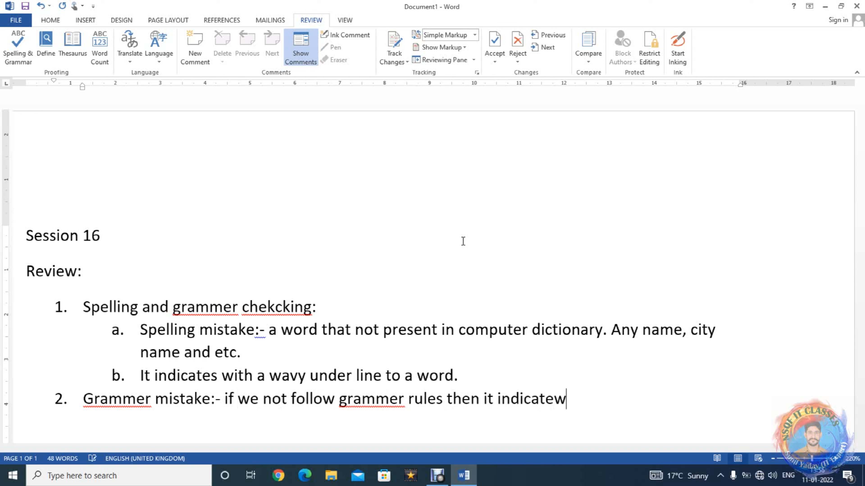
{"action": "type", "text": "a wavy green li"}
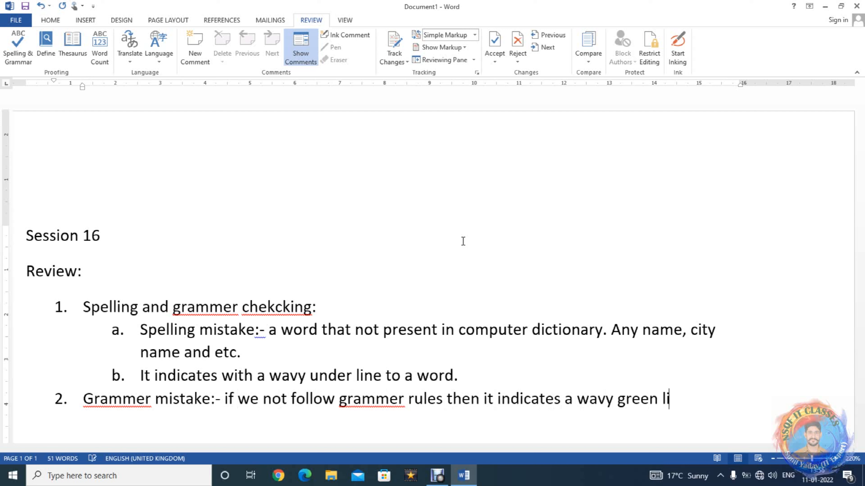
{"action": "type", "text": "ne under that"}
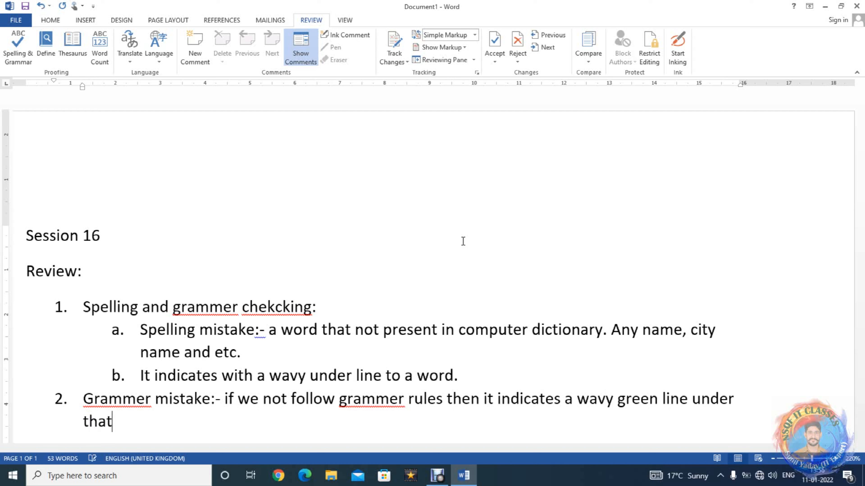
{"action": "type", "text": " word or"}
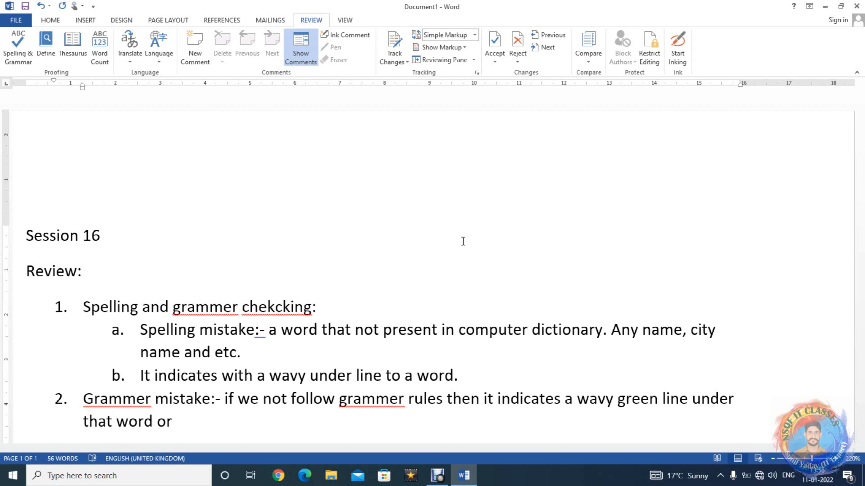
{"action": "type", "text": " sentence."}
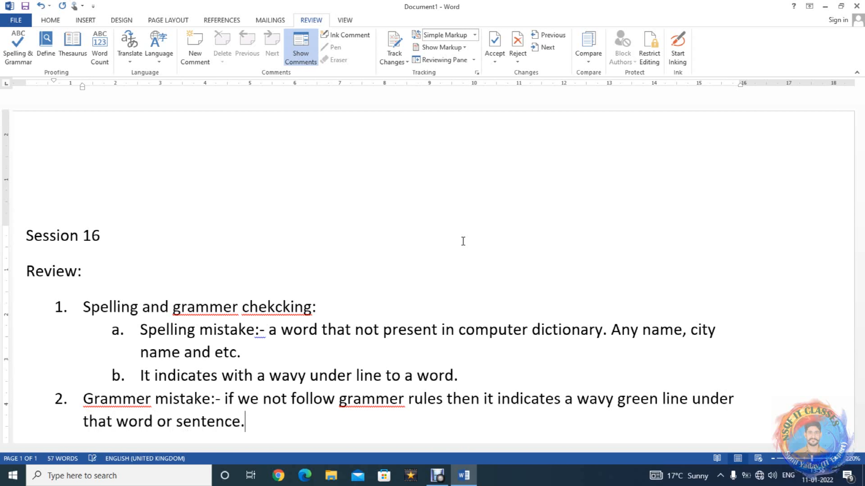
- End the numbered list and add the line "How to correct it." below it as normal text
{"action": "key", "text": "Return"}
{"action": "key", "text": "Return"}
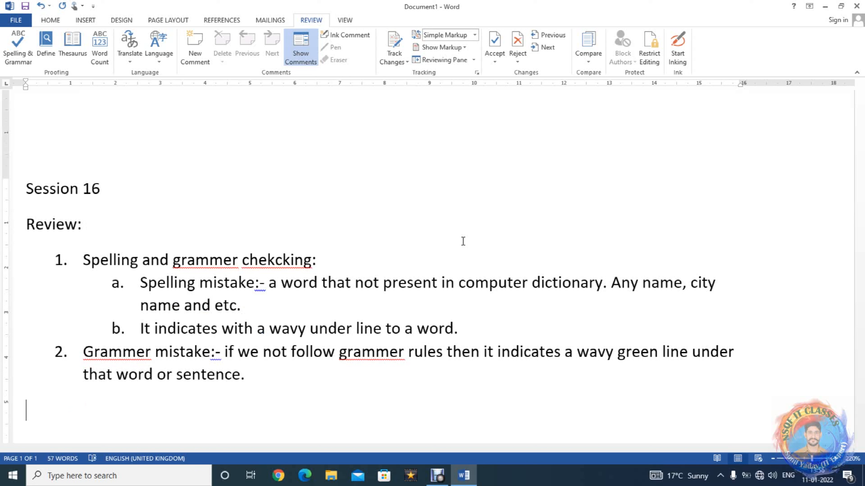
{"action": "type", "text": "How "}
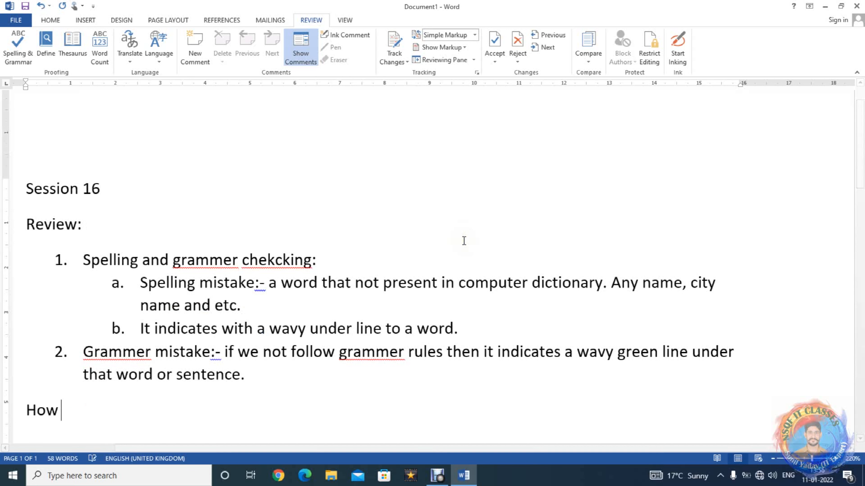
{"action": "type", "text": "to corr"}
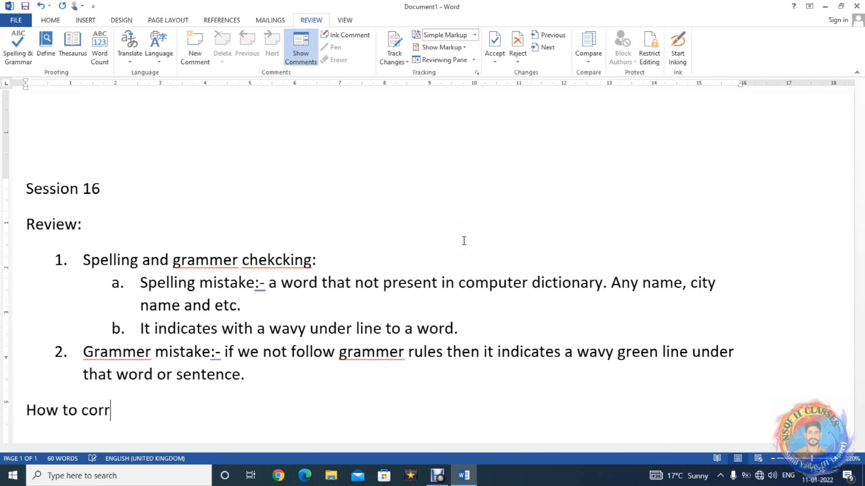
{"action": "type", "text": "ect it>"}
{"action": "key", "text": "BackSpace"}
{"action": "type", "text": "."}
{"action": "key", "text": "Return"}
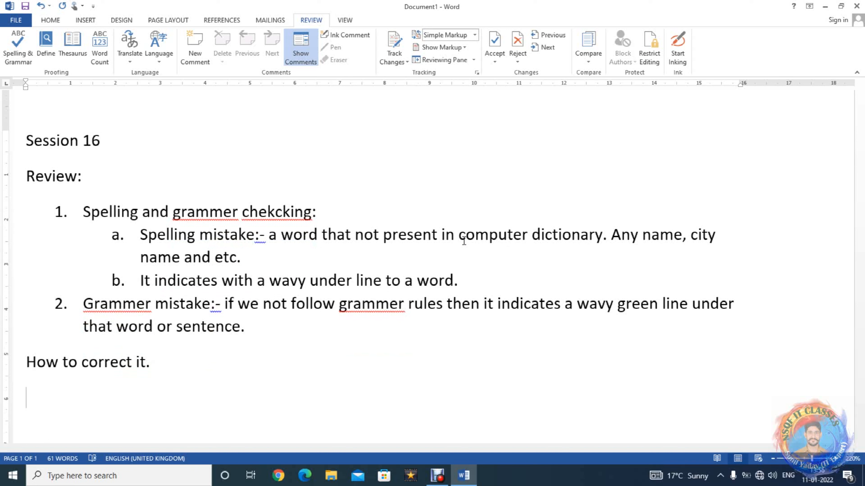
- Add the lines "Press F7" and "Review :- spelling and grammer checking." under "How to correct it."
{"action": "type", "text": "Press F7"}
{"action": "key", "text": "Return"}
{"action": "type", "text": "sp"}
{"action": "key", "text": "BackSpace"}
{"action": "key", "text": "BackSpace"}
{"action": "type", "text": "review :- spelling and grammer checking."}
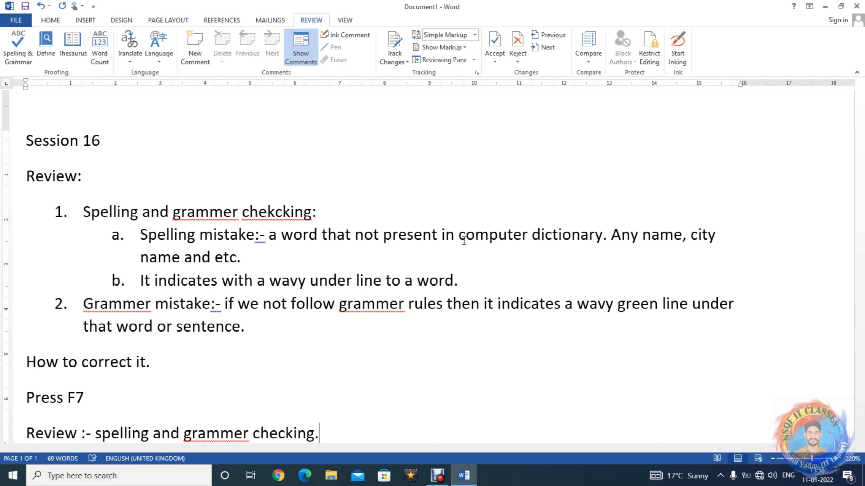
{"action": "key", "text": "Return"}
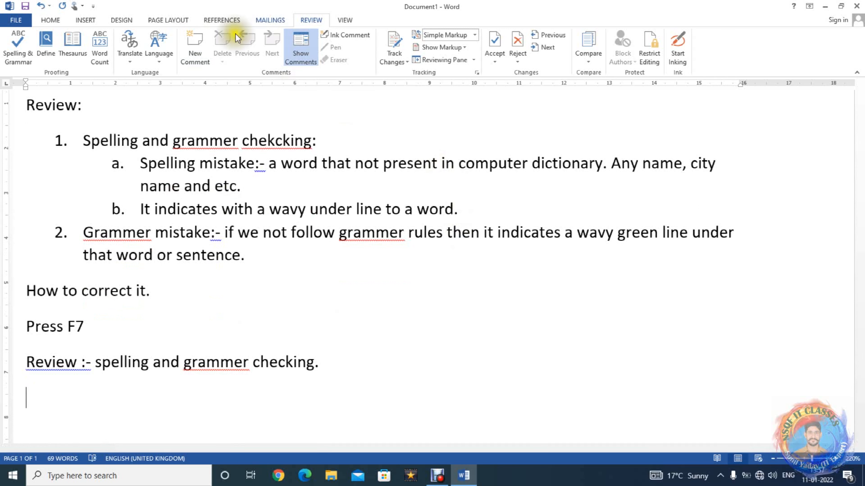
- Run the spelling and grammar check, changing all "grammer" to "grammar", "chekcking" to "checking" and ":-" in item a to ": -"
{"action": "left_click", "coordinate": [28, 55]}
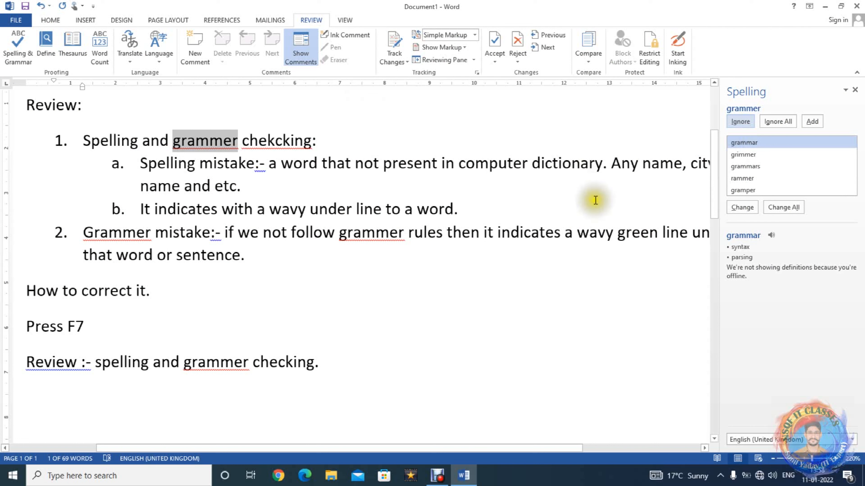
{"action": "left_click", "coordinate": [778, 209]}
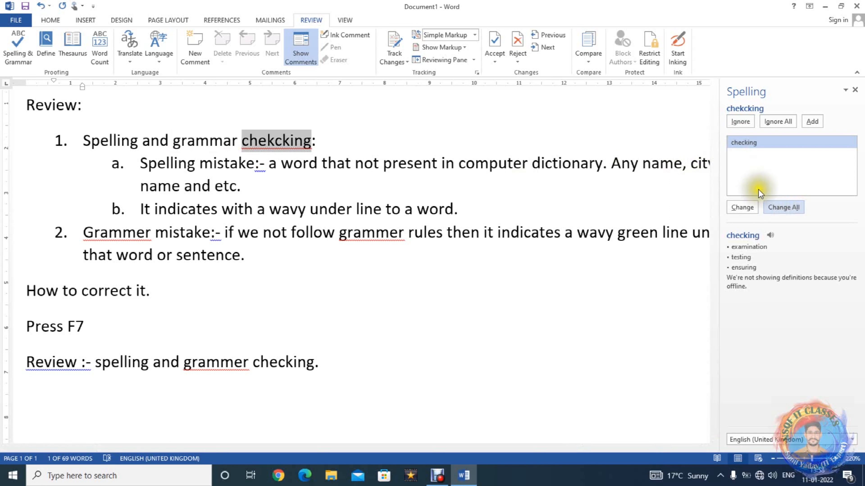
{"action": "left_click", "coordinate": [745, 206]}
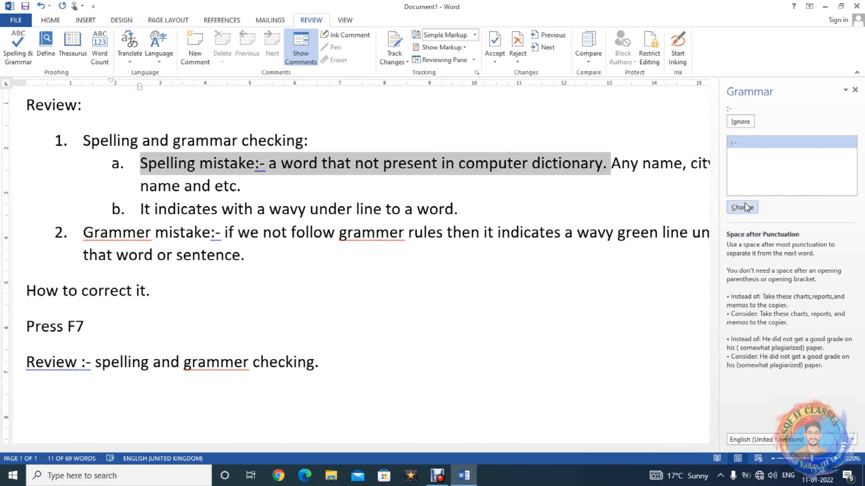
{"action": "left_click", "coordinate": [742, 206]}
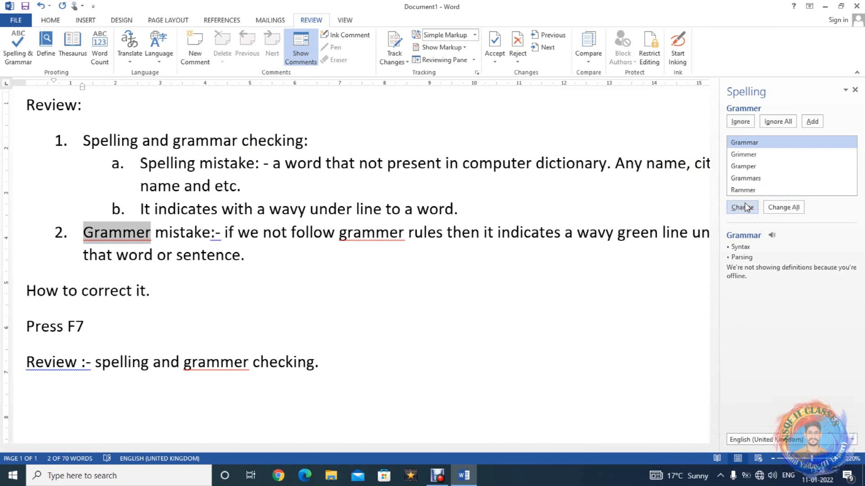
- Accept the remaining corrections, "Grammar" and ": -" in item 2 and "Review: -" in the last line, and finish the check
{"action": "left_click", "coordinate": [742, 206]}
{"action": "left_click", "coordinate": [742, 206]}
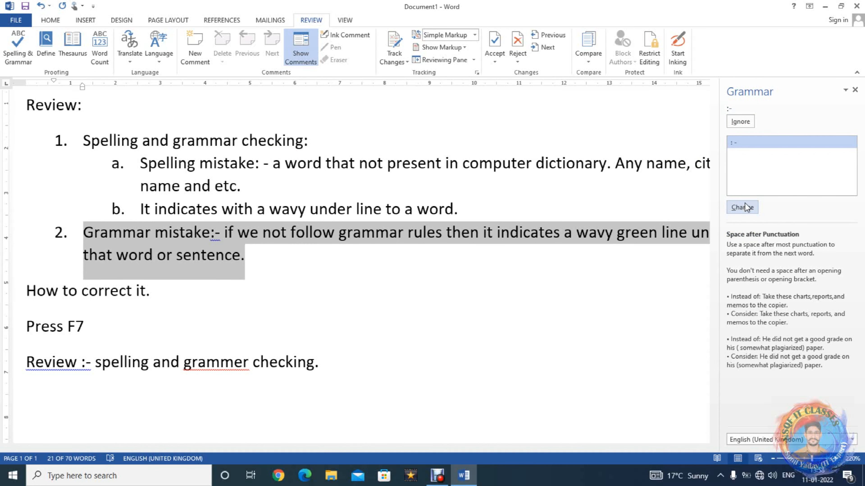
{"action": "left_click", "coordinate": [742, 206]}
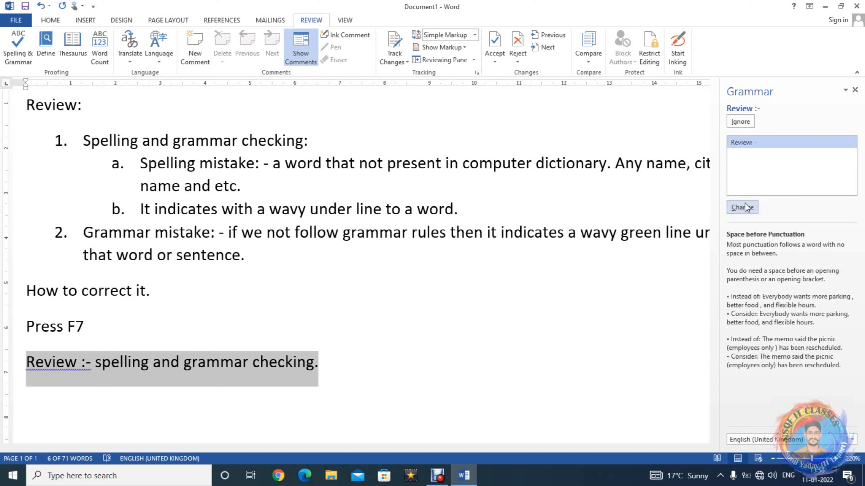
{"action": "left_click", "coordinate": [745, 207]}
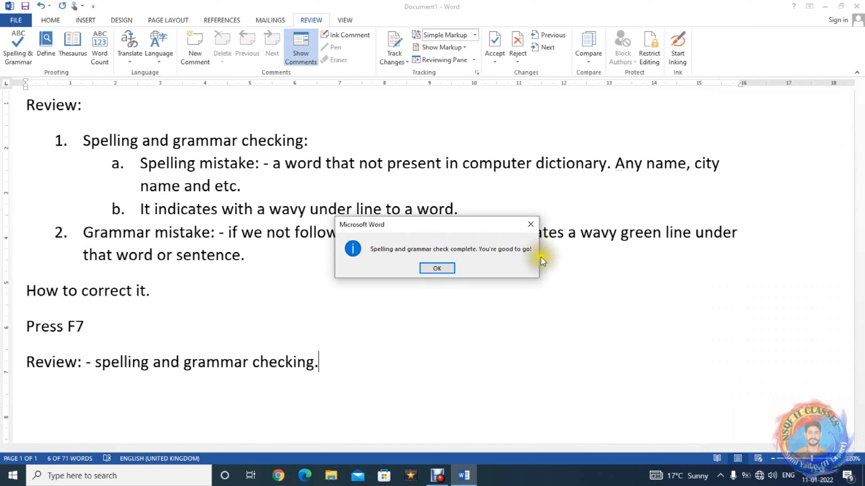
{"action": "left_click", "coordinate": [443, 269]}
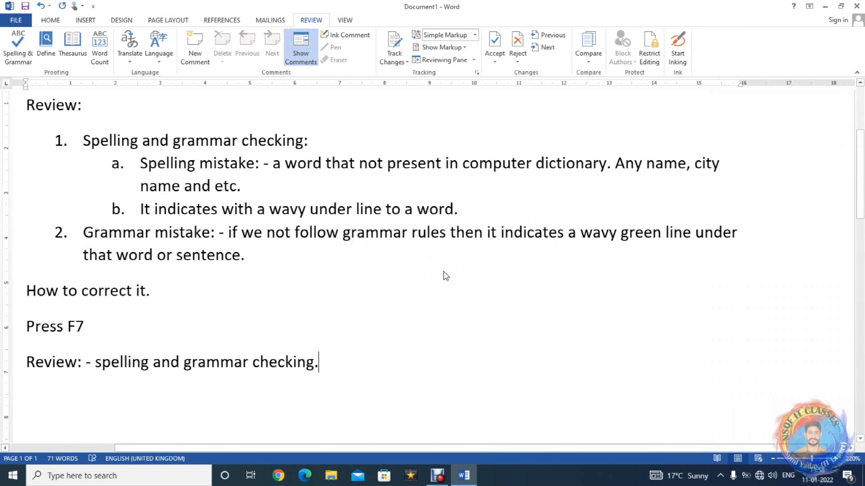
- Insert the lines "UK English." and "USA English." as normal text below numbered item 2
{"action": "left_click", "coordinate": [299, 253]}
{"action": "key", "text": "Return"}
{"action": "key", "text": "Return"}
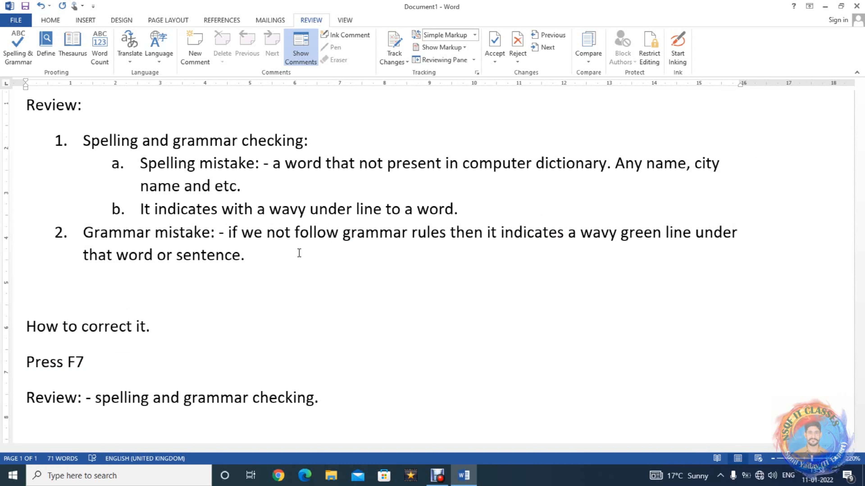
{"action": "type", "text": "UK English."}
{"action": "key", "text": "Return"}
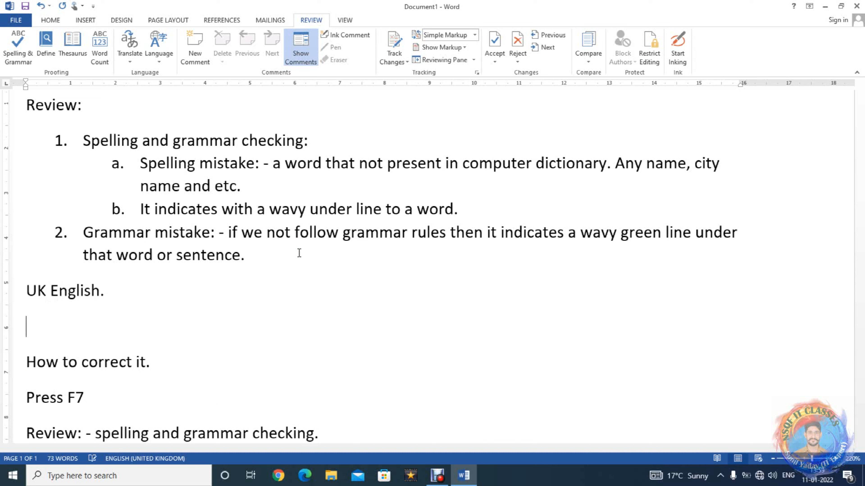
{"action": "type", "text": "USA English"}
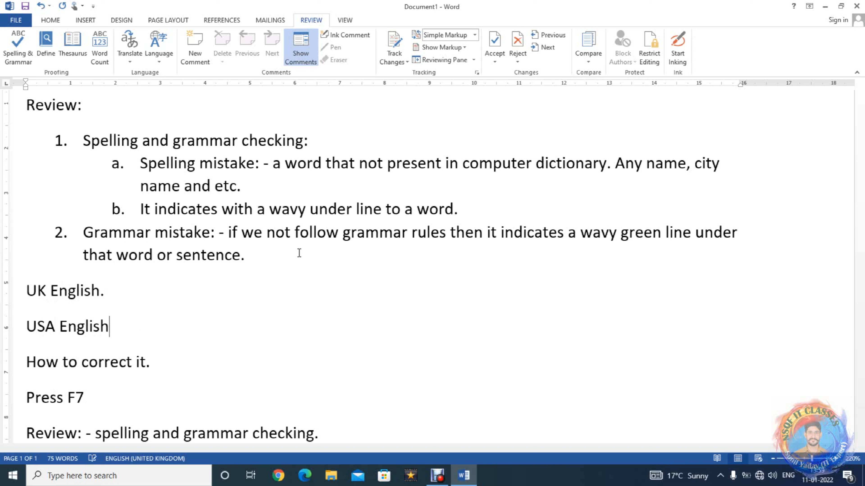
{"action": "type", "text": "."}
{"action": "key", "text": "Return"}
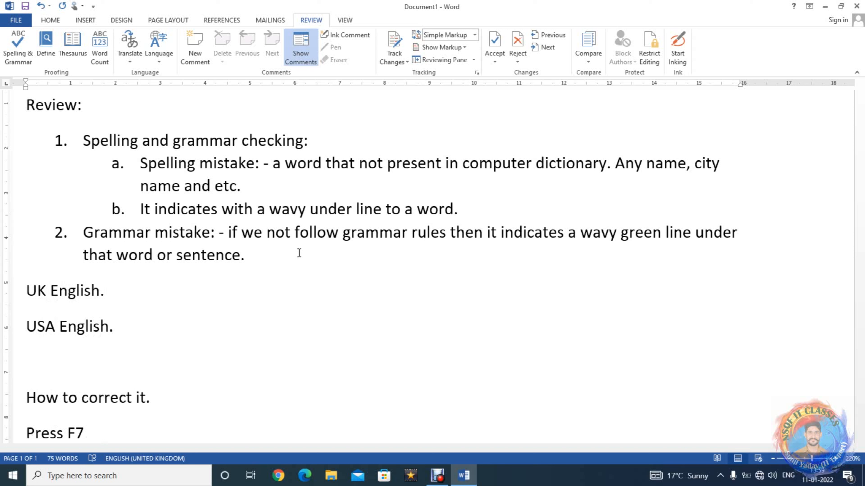
- Add the example spellings "Color" and "Colour" on separate lines below "USA English."
{"action": "type", "text": "Color"}
{"action": "key", "text": "Return"}
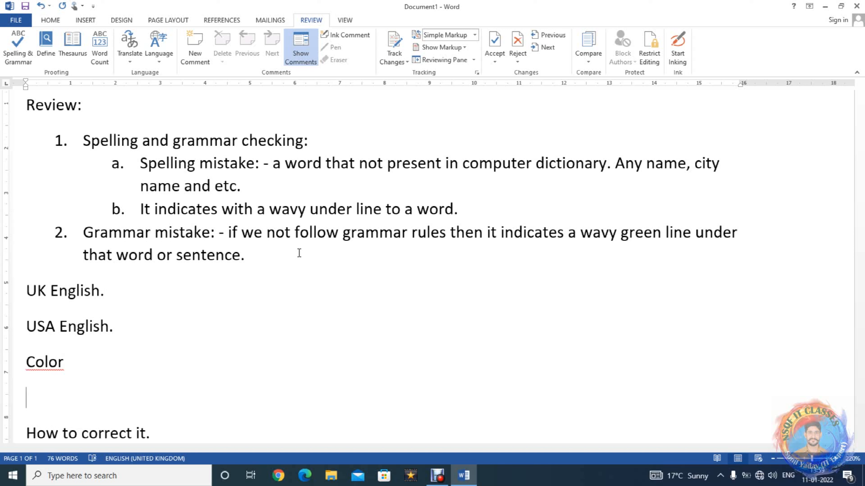
{"action": "type", "text": "Colour"}
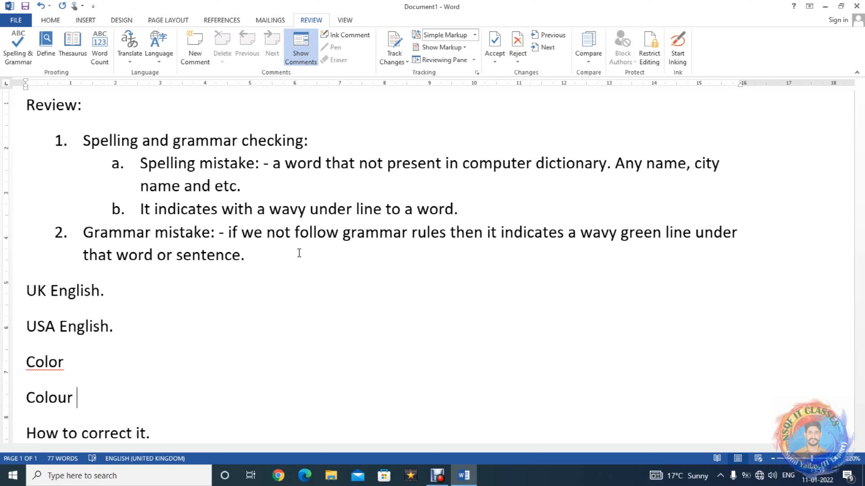
- Add the lines "Organisation" and "Add to dictionary" below "Colour"
{"action": "key", "text": "Return"}
{"action": "type", "text": "ora"}
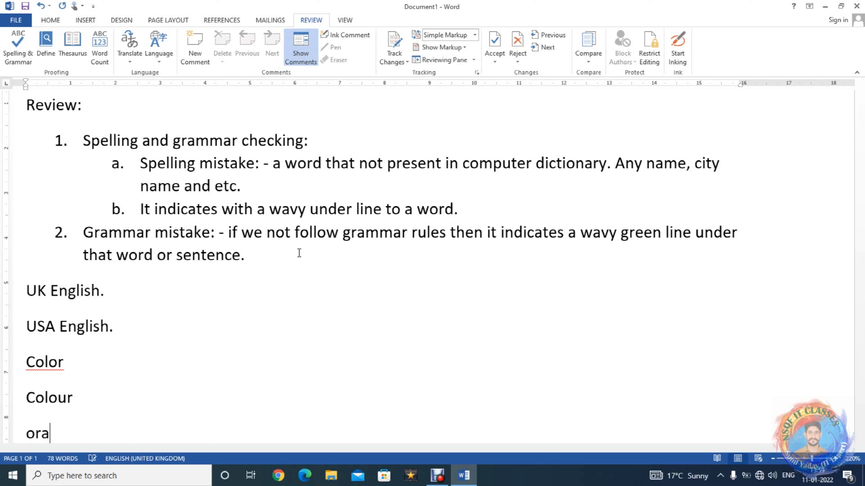
{"action": "key", "text": "BackSpace"}
{"action": "type", "text": "ganisation"}
{"action": "key", "text": "Return"}
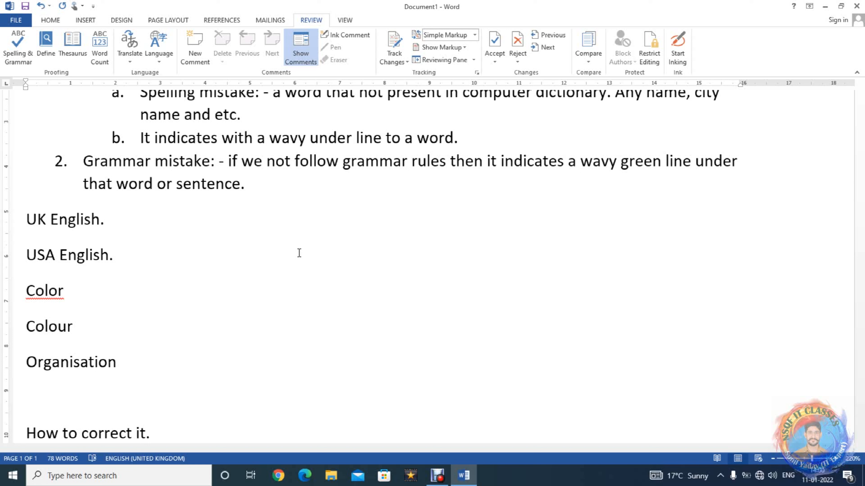
{"action": "type", "text": "Add to dic"}
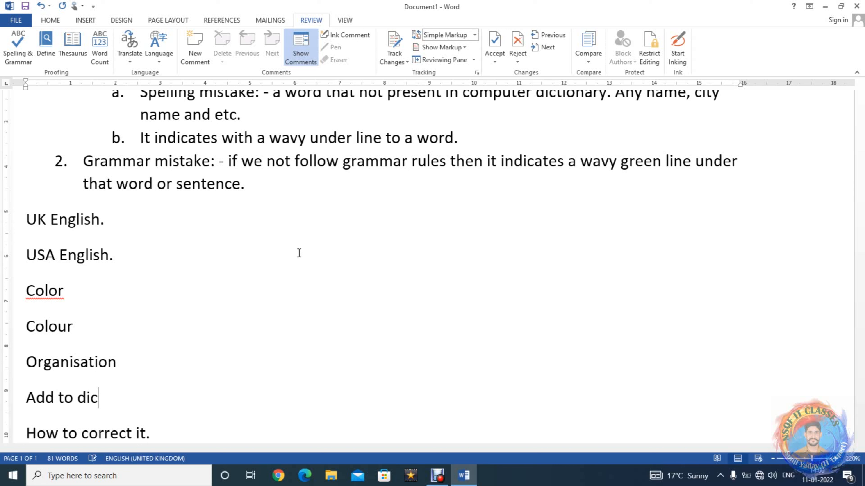
{"action": "type", "text": "tionary"}
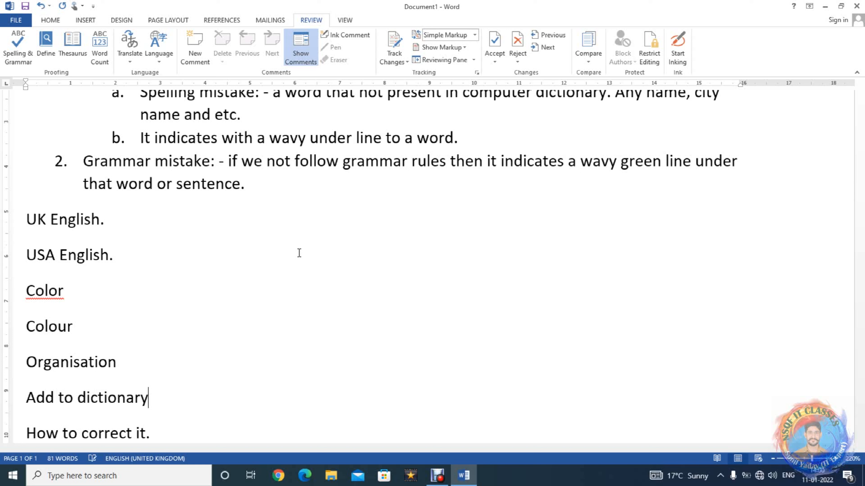
- Complete the "Add to dictionary" line with ":- we can add any word into computer dicationary." and start a new line below it
{"action": "type", "text": ":- we can ad"}
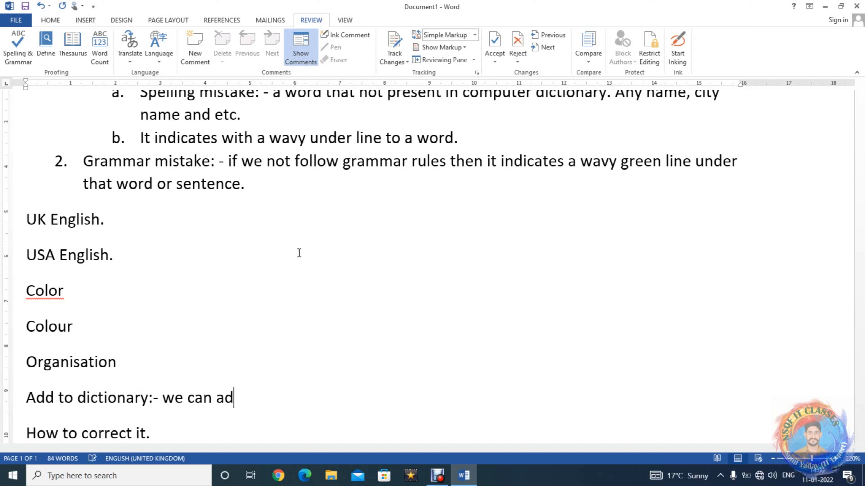
{"action": "type", "text": "d any word int"}
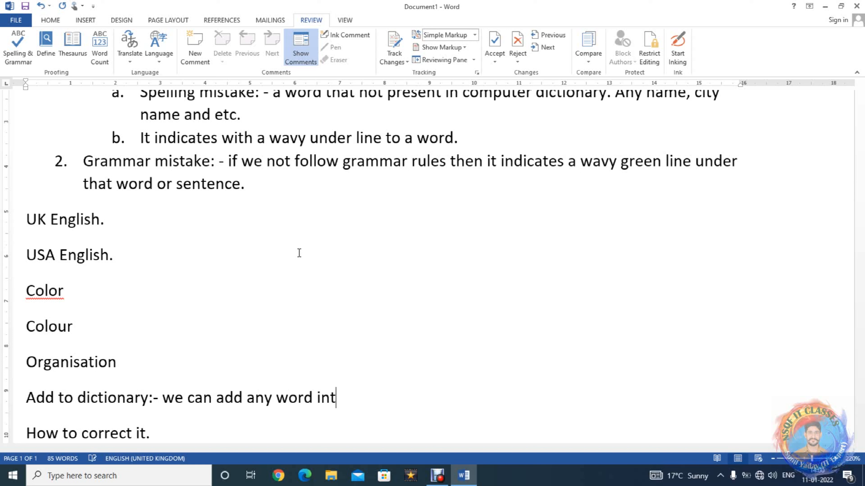
{"action": "type", "text": "o computer d"}
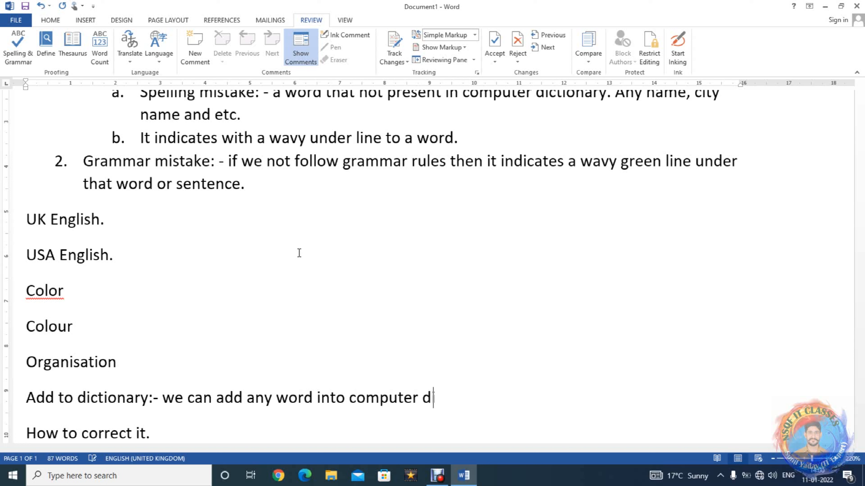
{"action": "type", "text": "icationary."}
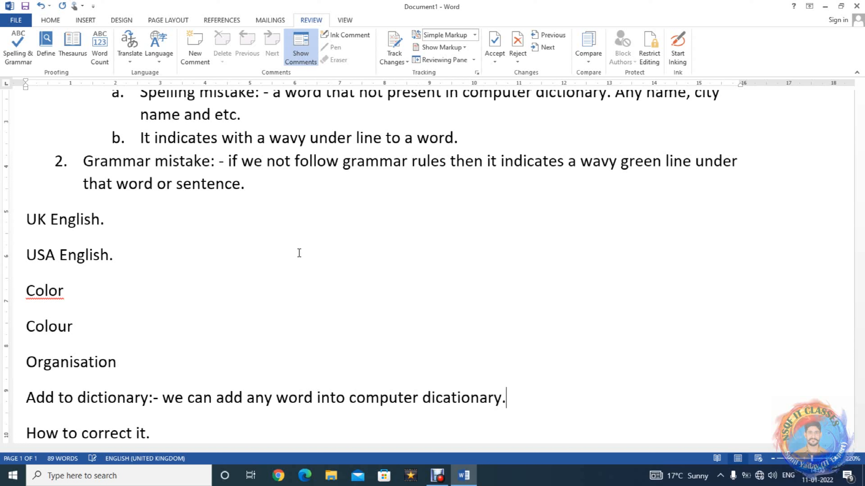
{"action": "key", "text": "Return"}
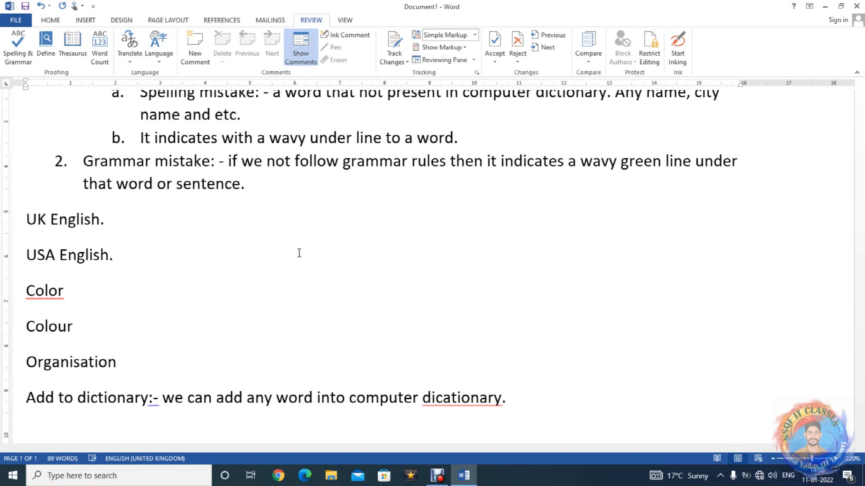
- Write "Auto correct :- it automatically correct mistake word." on the line below the dictionary note
{"action": "type", "text": "aut o"}
{"action": "key", "text": "BackSpace"}
{"action": "key", "text": "BackSpace"}
{"action": "type", "text": "o corr"}
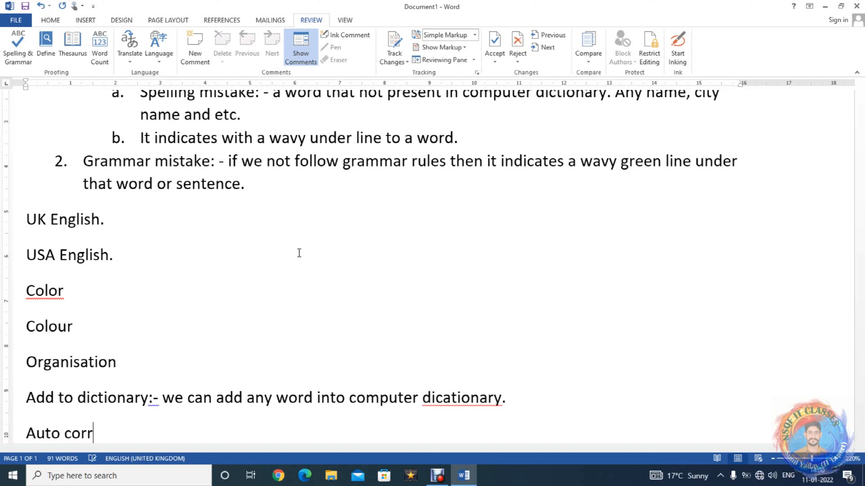
{"action": "type", "text": "ect :- it automaticall"}
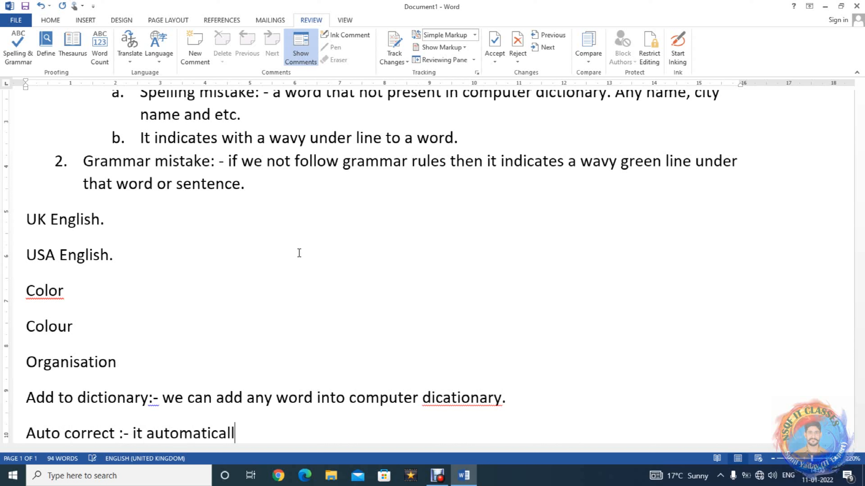
{"action": "type", "text": "y correct mis sp"}
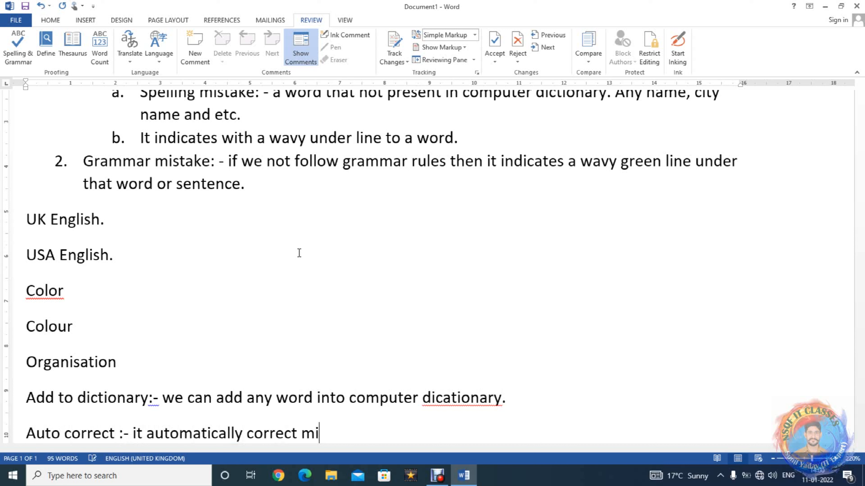
{"action": "key", "text": "BackSpace"}
{"action": "key", "text": "BackSpace"}
{"action": "key", "text": "BackSpace"}
{"action": "key", "text": "BackSpace"}
{"action": "key", "text": "BackSpace"}
{"action": "key", "text": "BackSpace"}
{"action": "type", "text": "ms"}
{"action": "key", "text": "BackSpace"}
{"action": "type", "text": "istake word."}
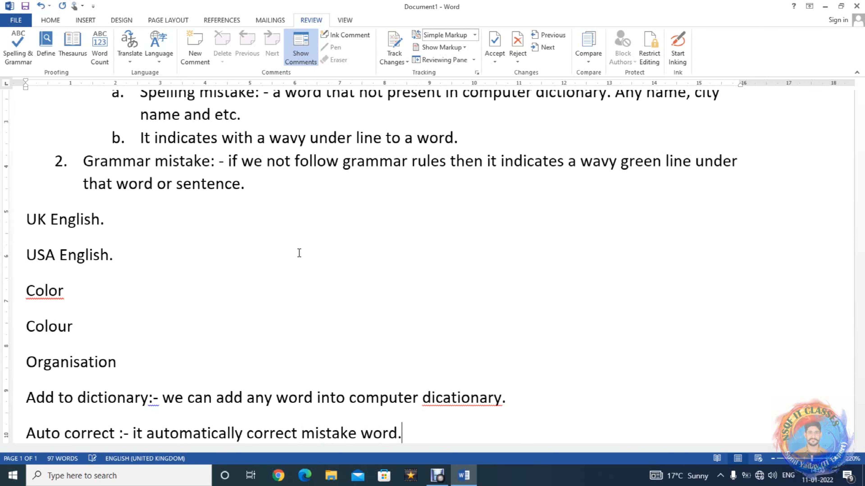
- Add the line "But that word add in autocorrect list." below the Auto correct note, followed by a new empty line
{"action": "key", "text": "Return"}
{"action": "type", "text": "but that wo"}
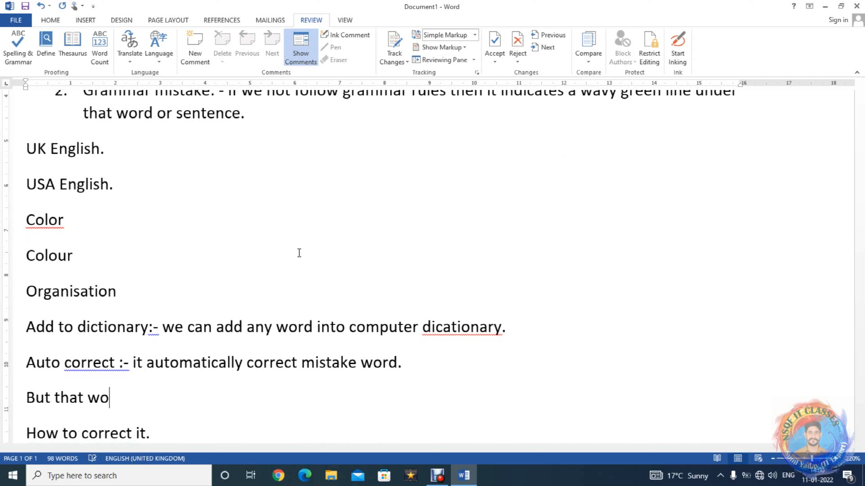
{"action": "type", "text": "rd add u"}
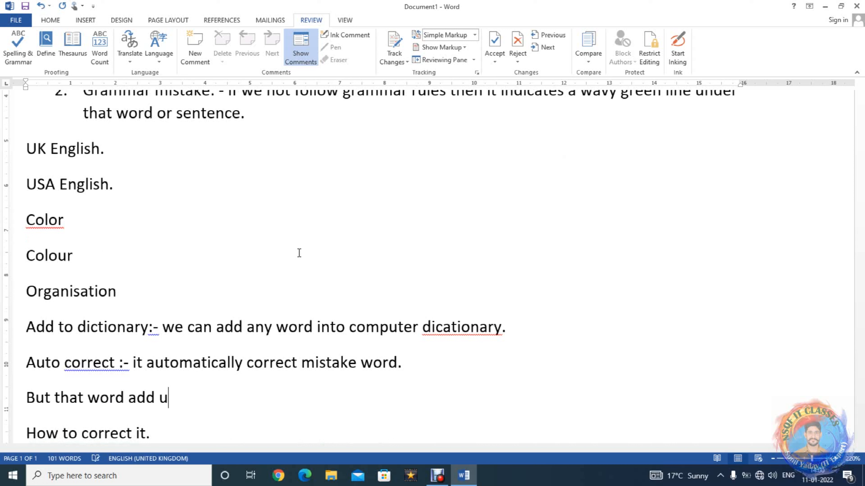
{"action": "key", "text": "BackSpace"}
{"action": "type", "text": "in autocore"}
{"action": "key", "text": "BackSpace"}
{"action": "type", "text": "rect list."}
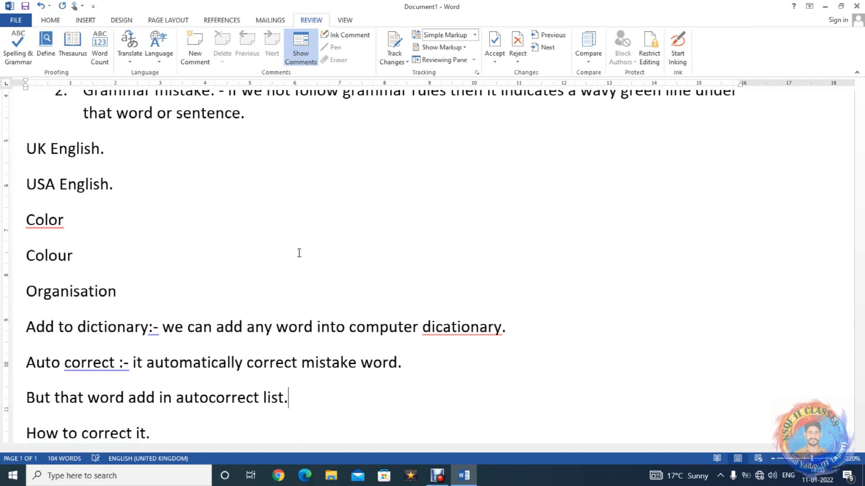
{"action": "key", "text": "Return"}
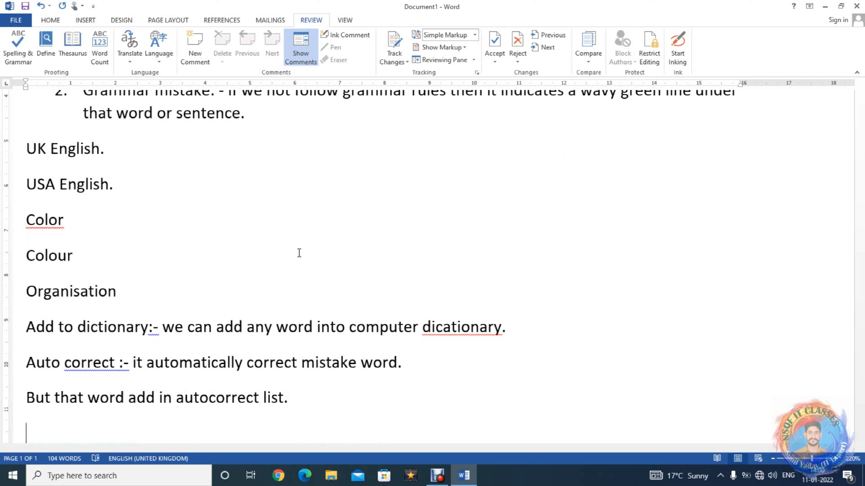